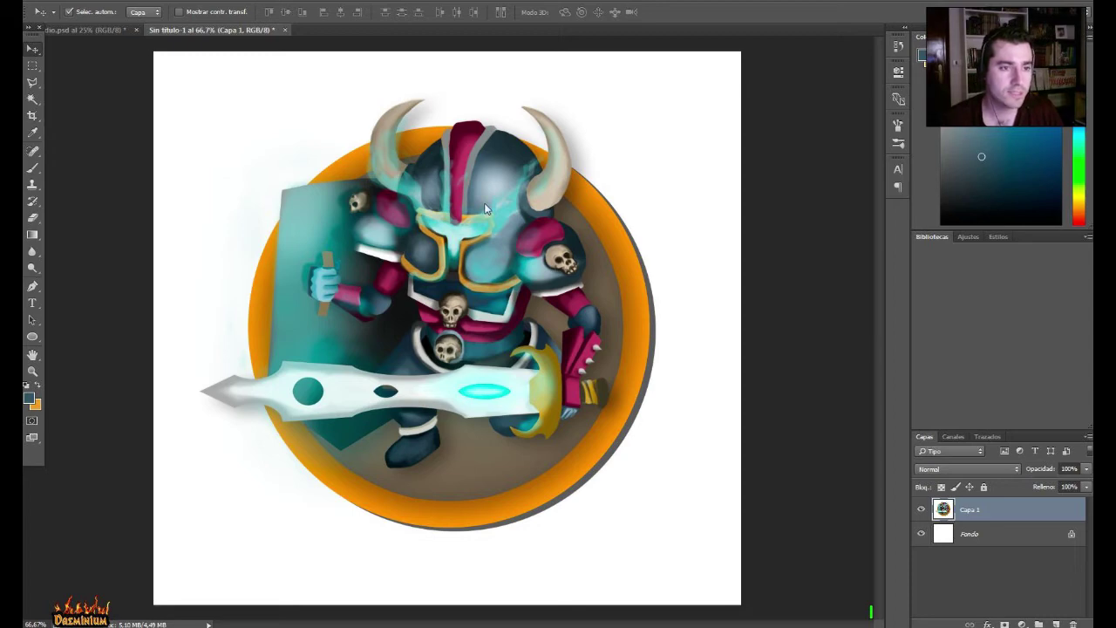
Open the custodio PSD from the Clases folder under Datos (E:), Daeminium - RPGMaker, Diseño, PSD
key("super+e")
left_click_drag(552, 123, 636, 98)
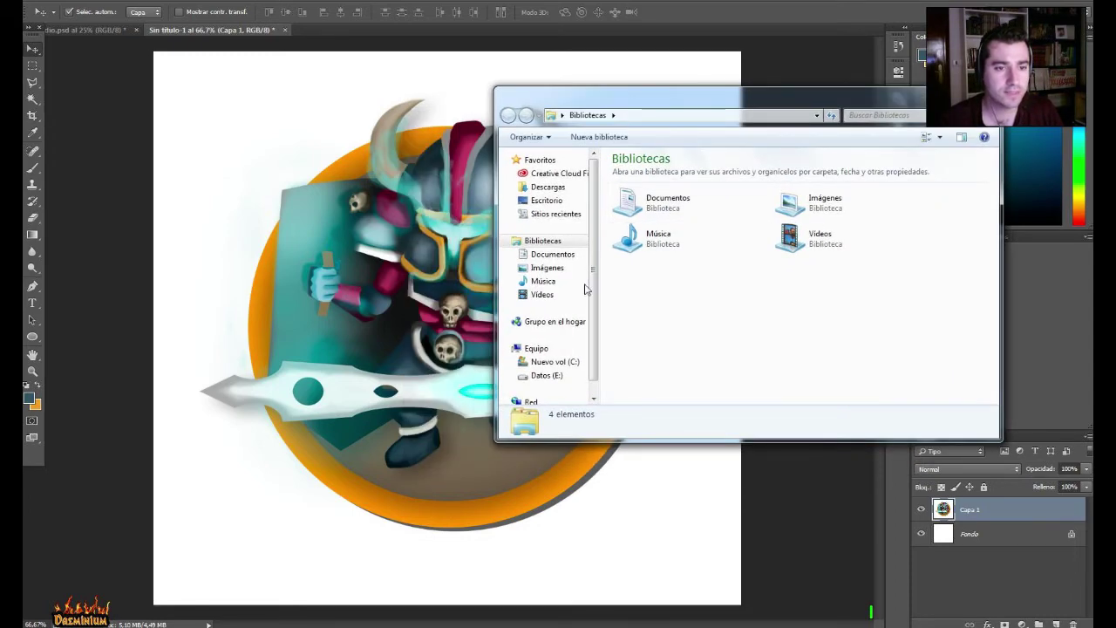
left_click(549, 376)
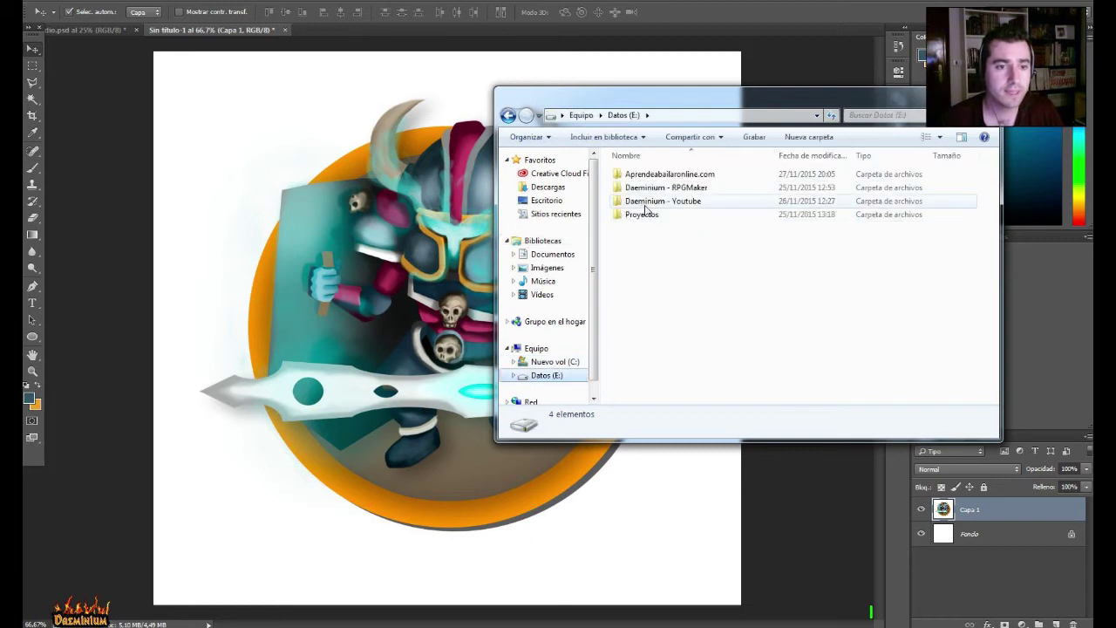
double_click(648, 188)
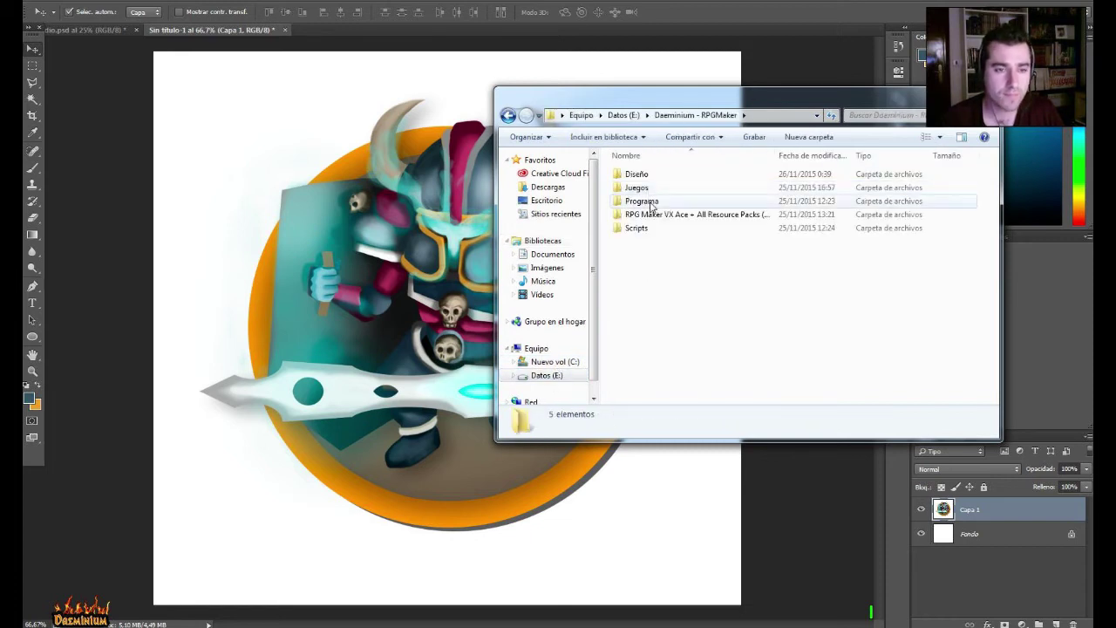
double_click(643, 177)
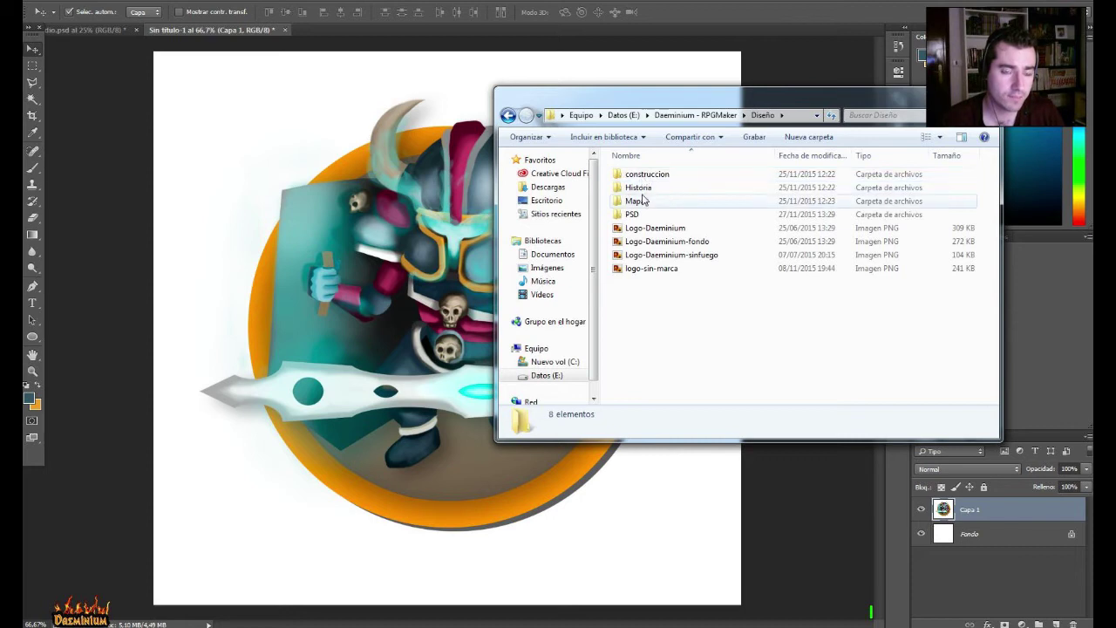
double_click(634, 214)
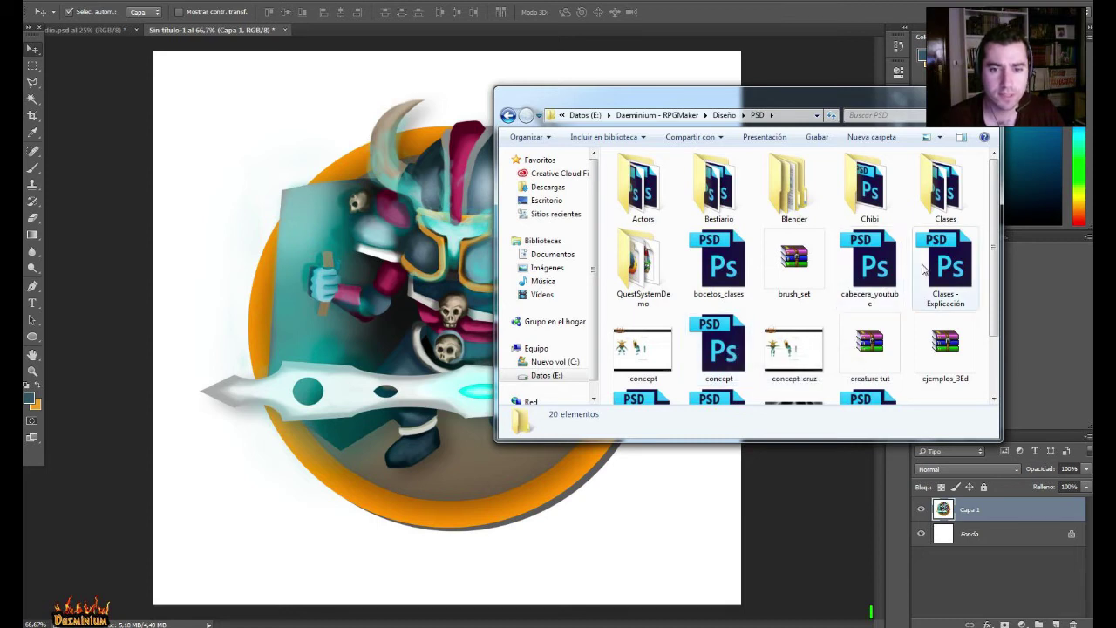
double_click(934, 199)
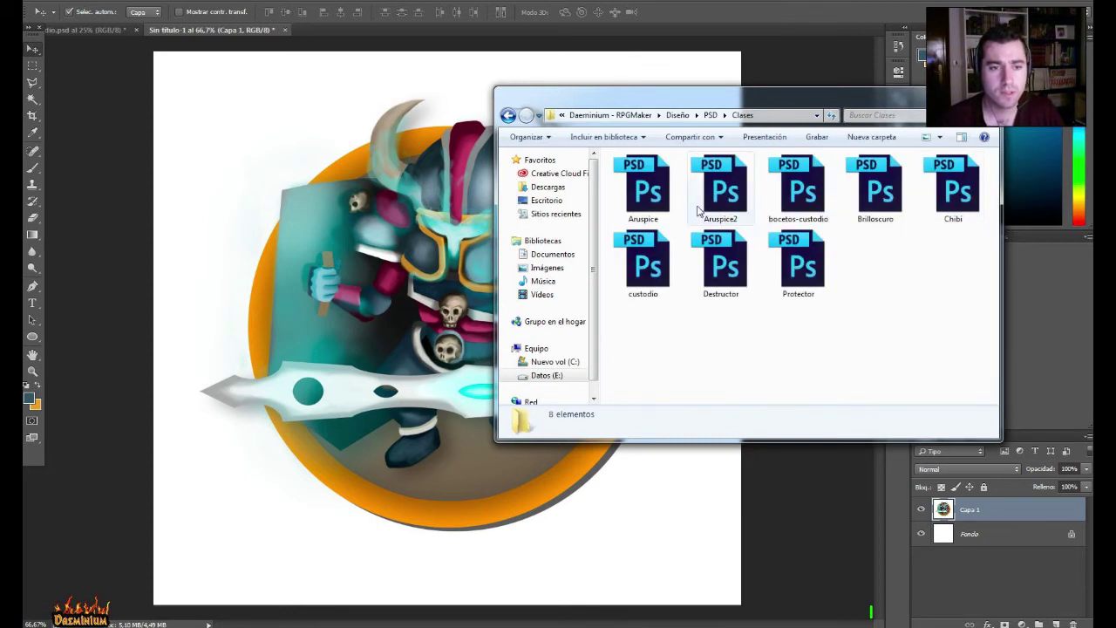
left_click(663, 272)
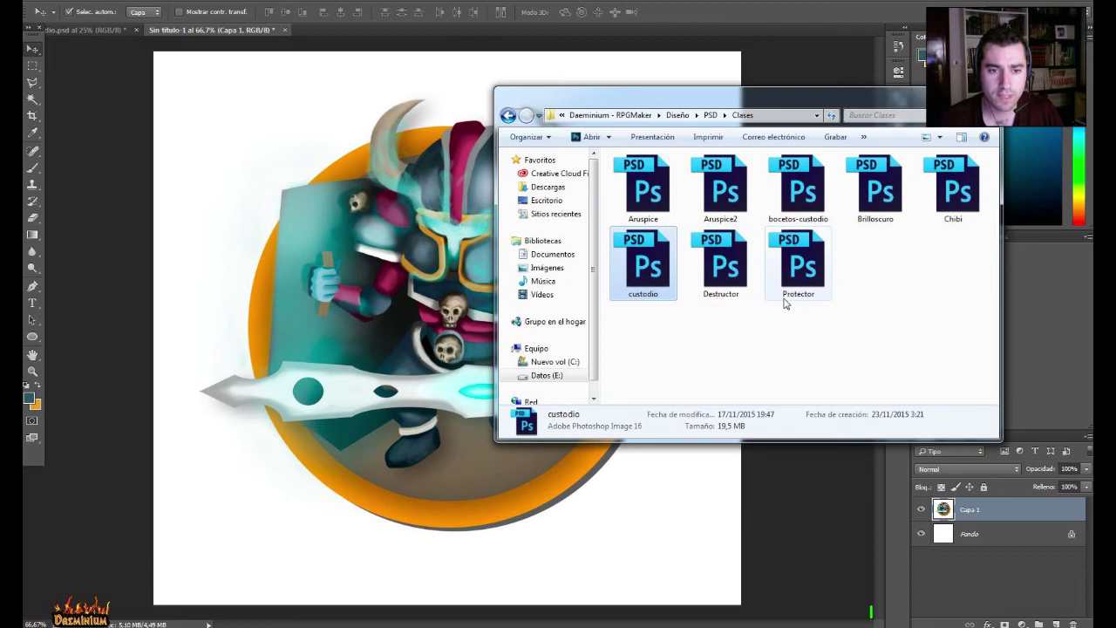
double_click(651, 277)
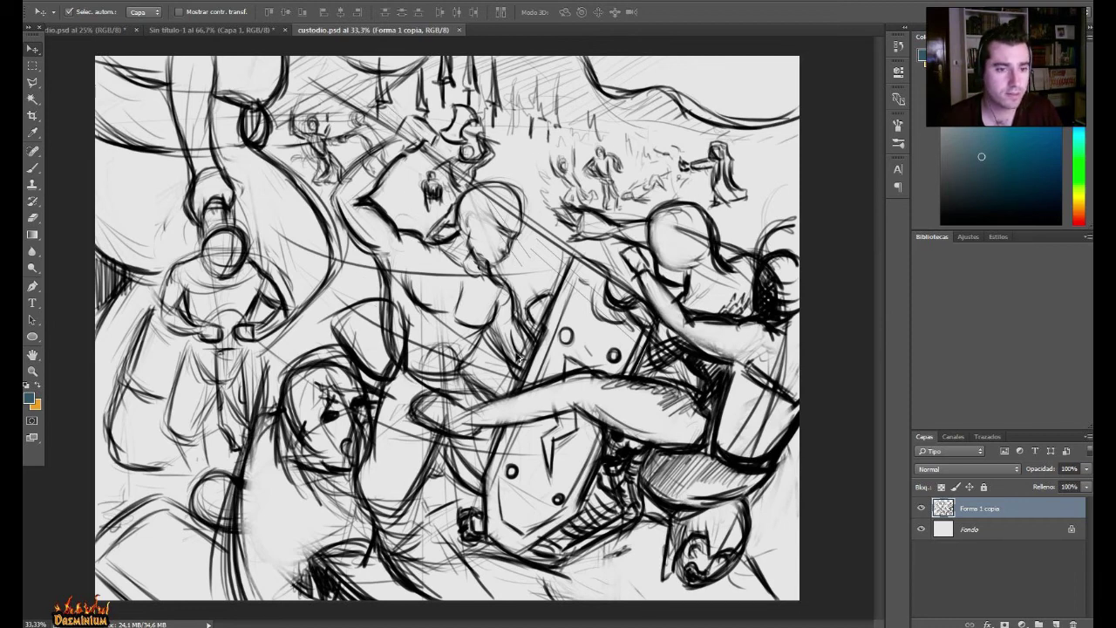
Return to the Clases folder in the file explorer and open the bocetos-custodio PSD
key("alt+Tab")
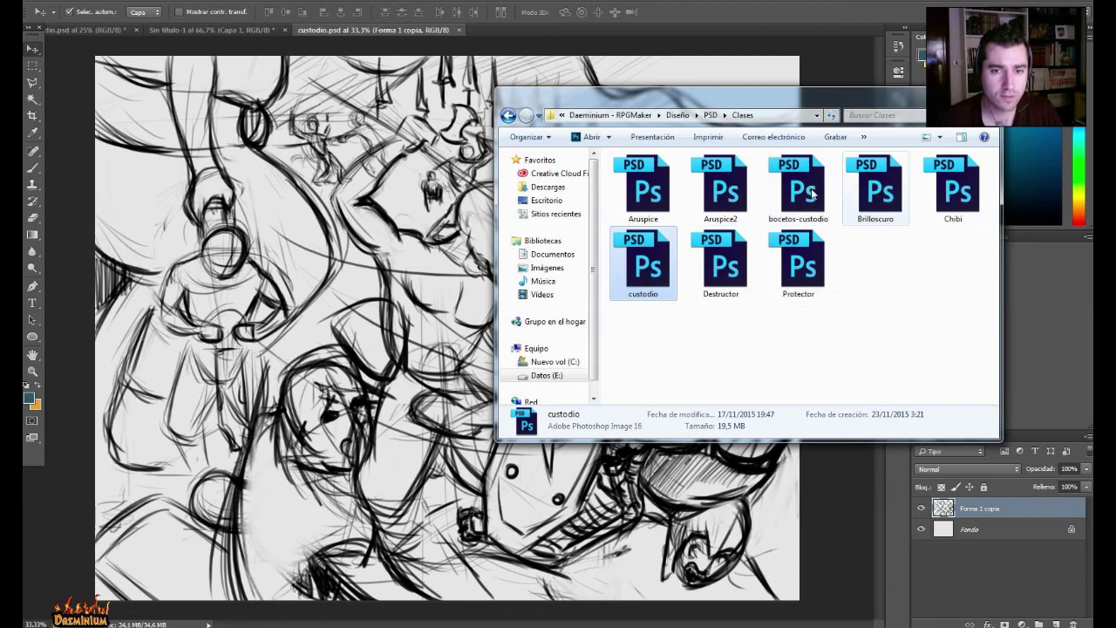
left_click(787, 193)
double_click(786, 193)
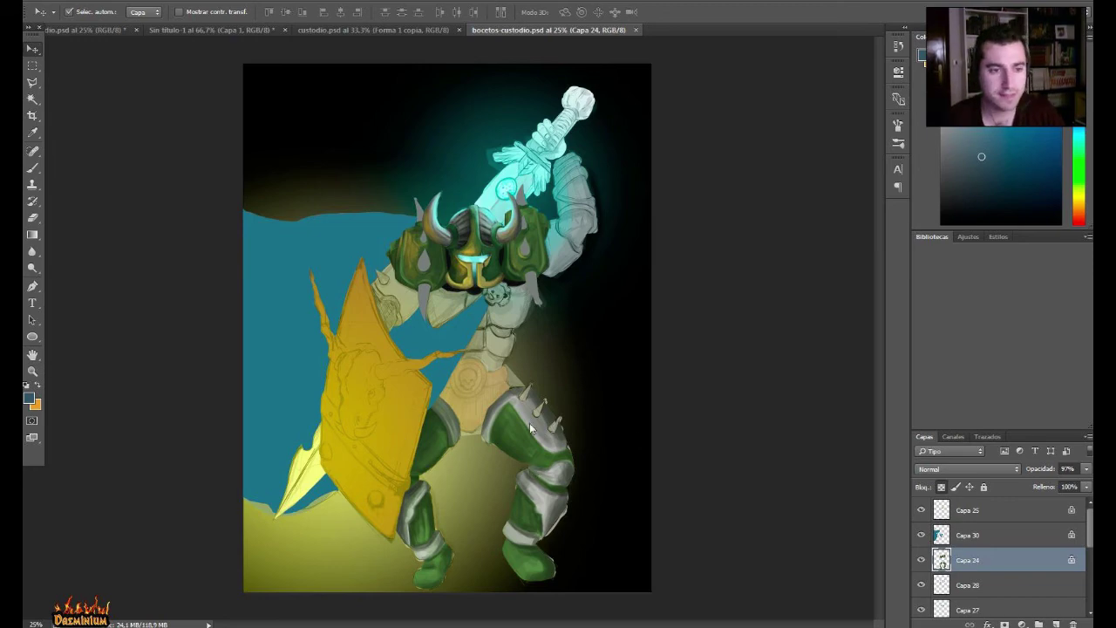
Open the Destructor PSD from the Clases folder to view its sketch, and close the document
key("ctrl+o")
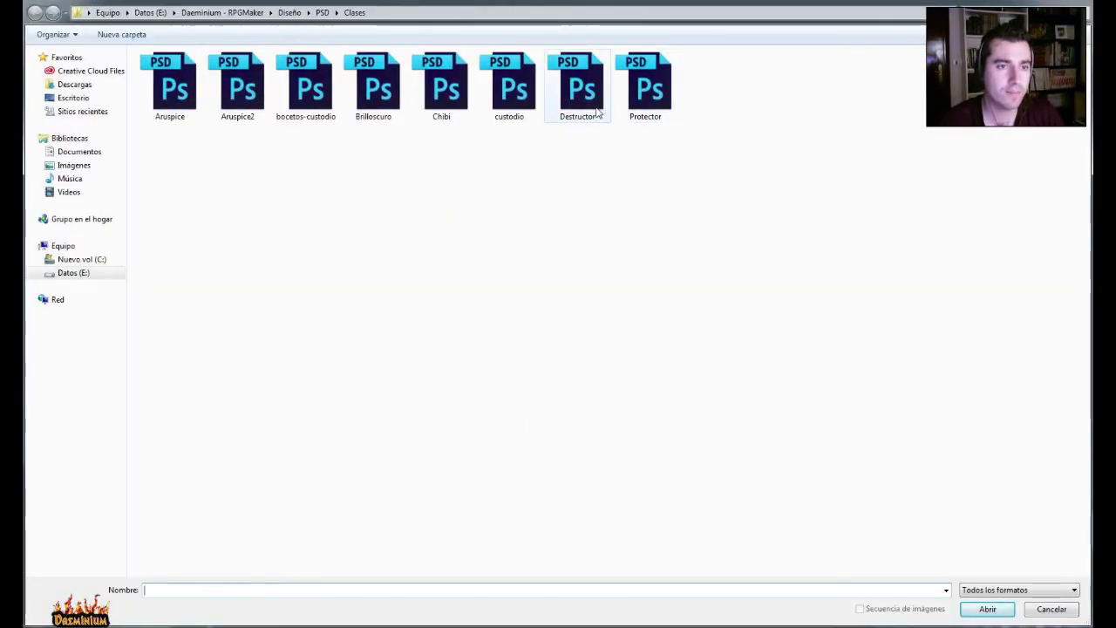
left_click(585, 112)
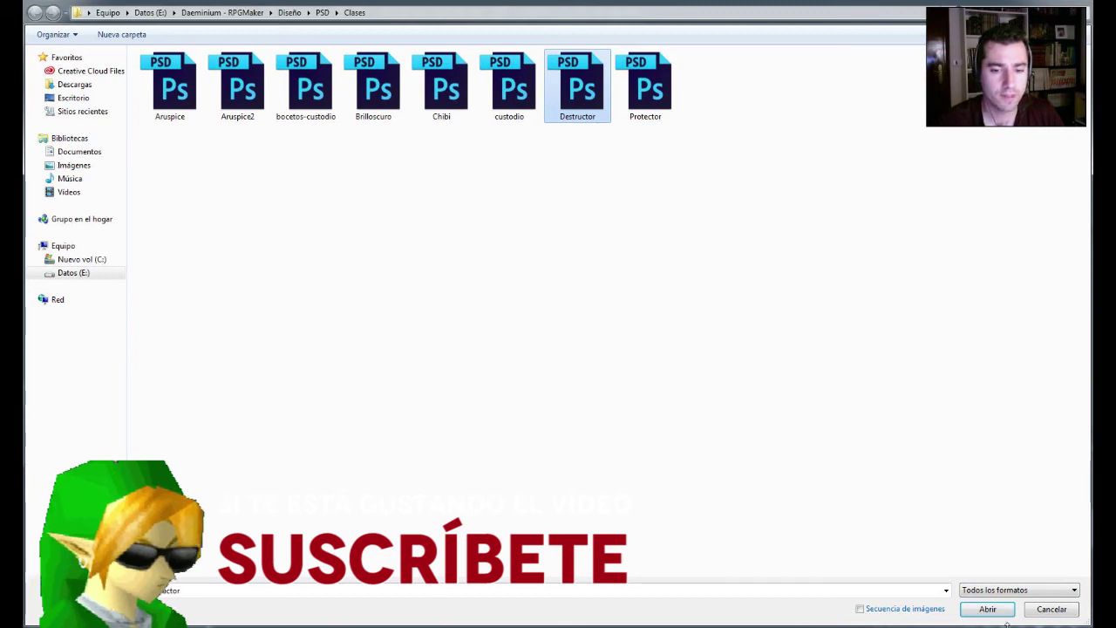
left_click(998, 612)
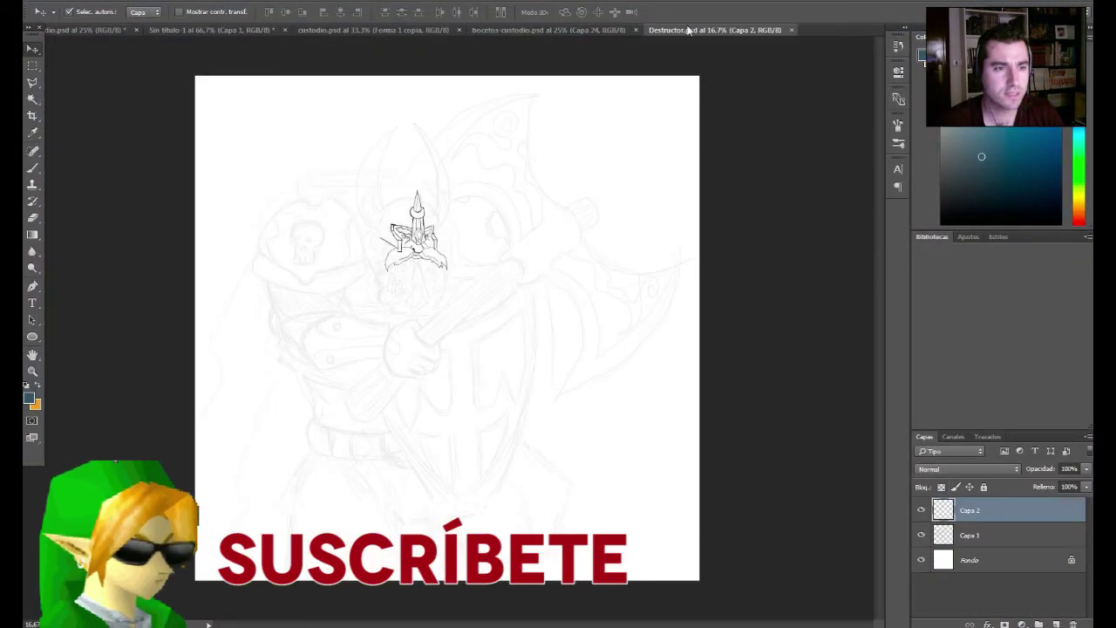
left_click(792, 31)
Open the Protector PSD from the Clases folder
key("ctrl+o")
left_click(645, 87)
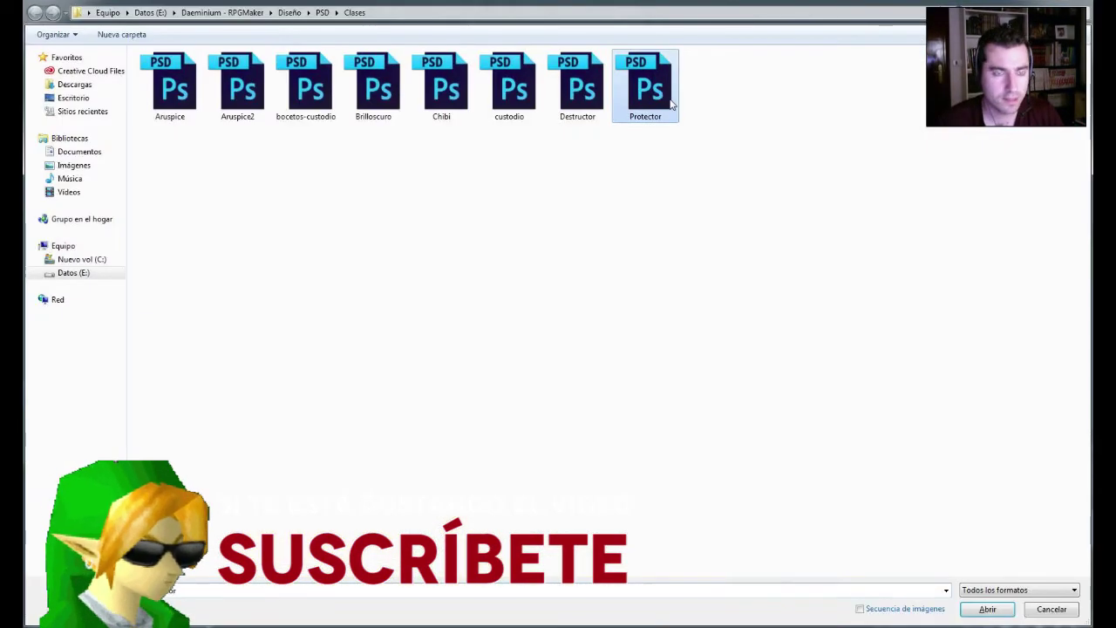
left_click(1013, 611)
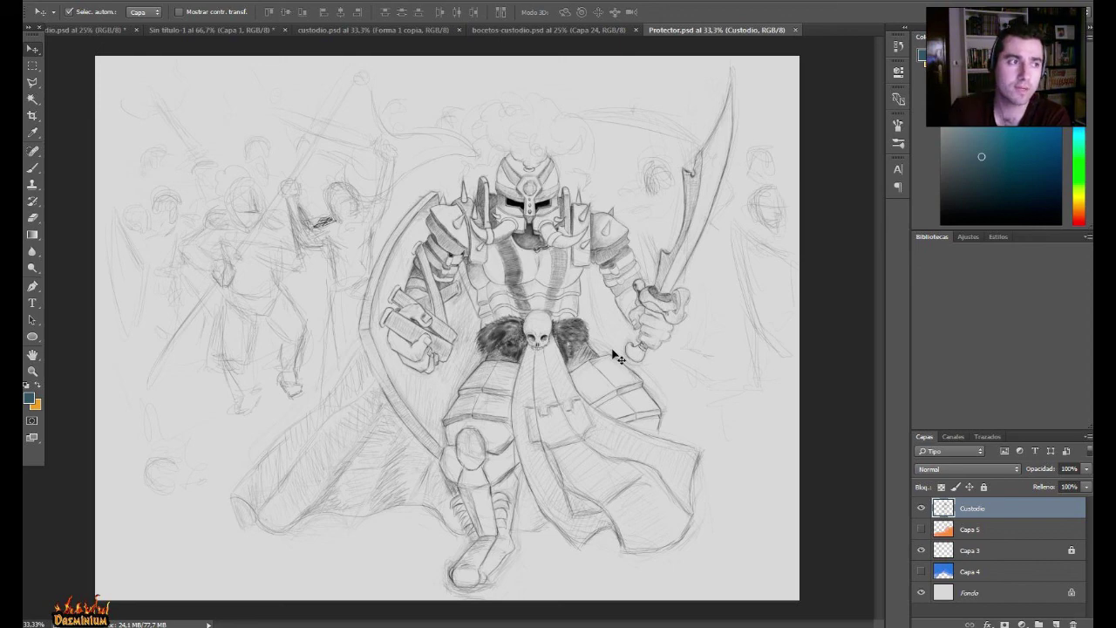
Compare the horned warrior badge in the first open document and in Sin título-1 with the Protector drawing
left_click(81, 32)
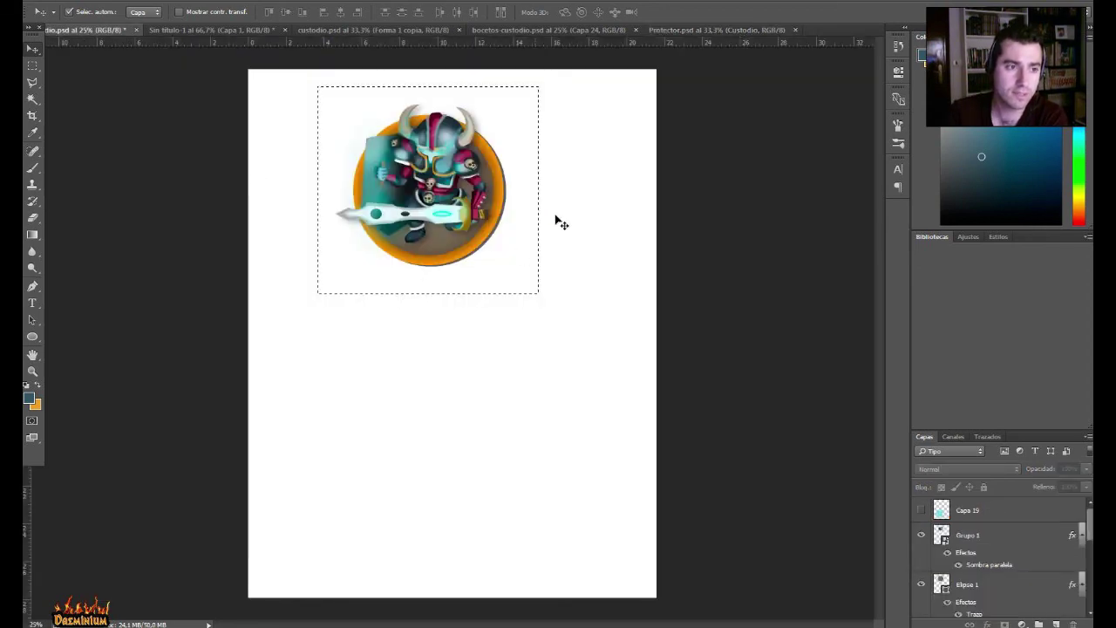
key("ctrl+d")
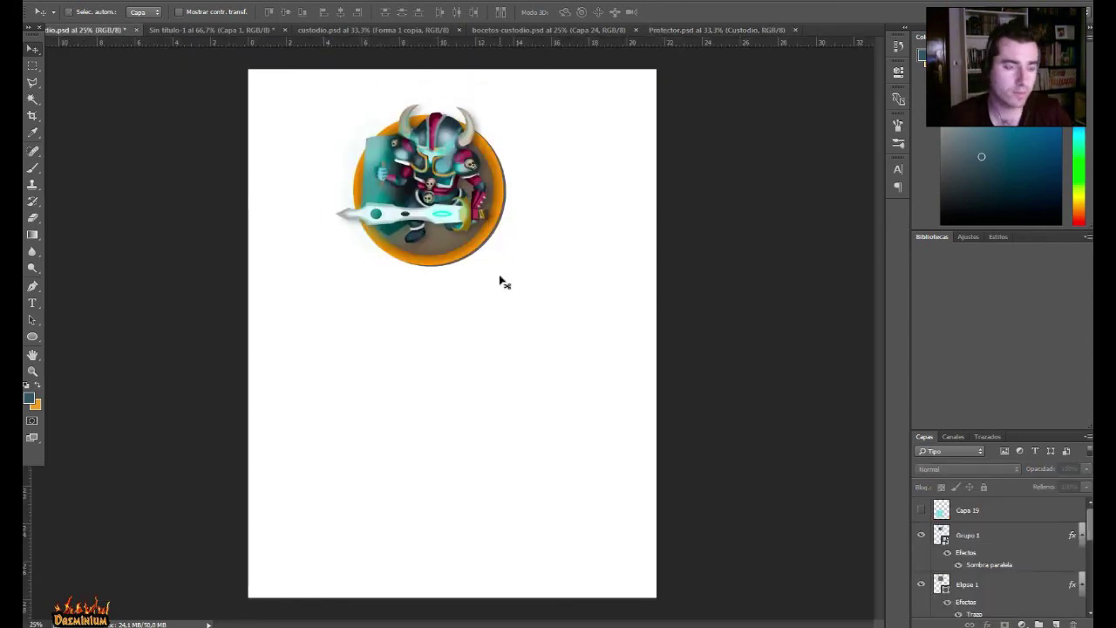
key("ctrl+plus")
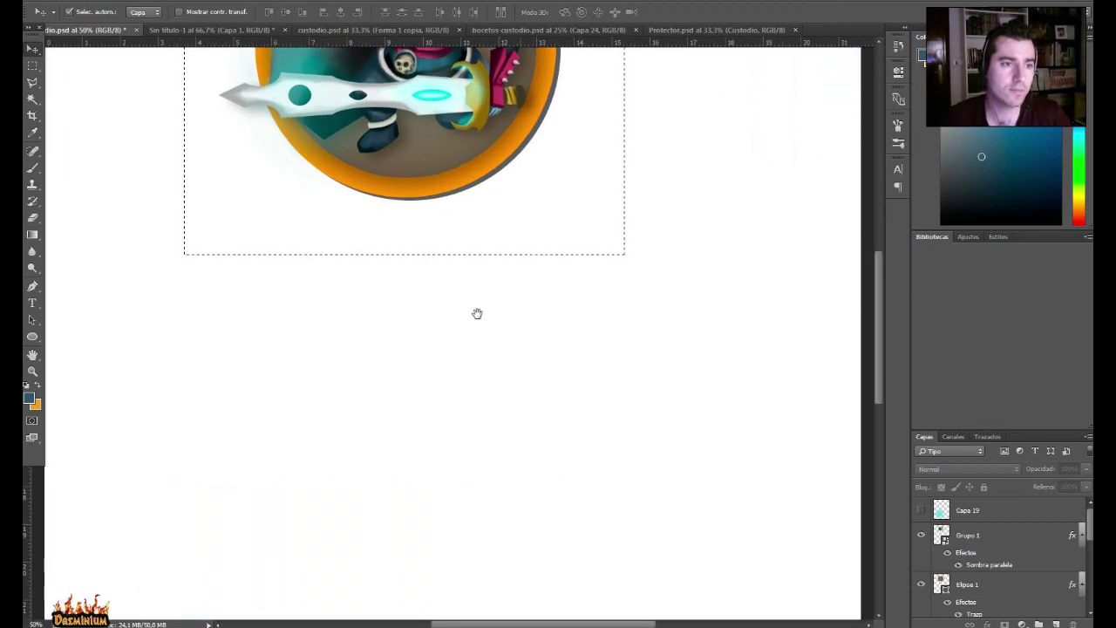
left_click(223, 33)
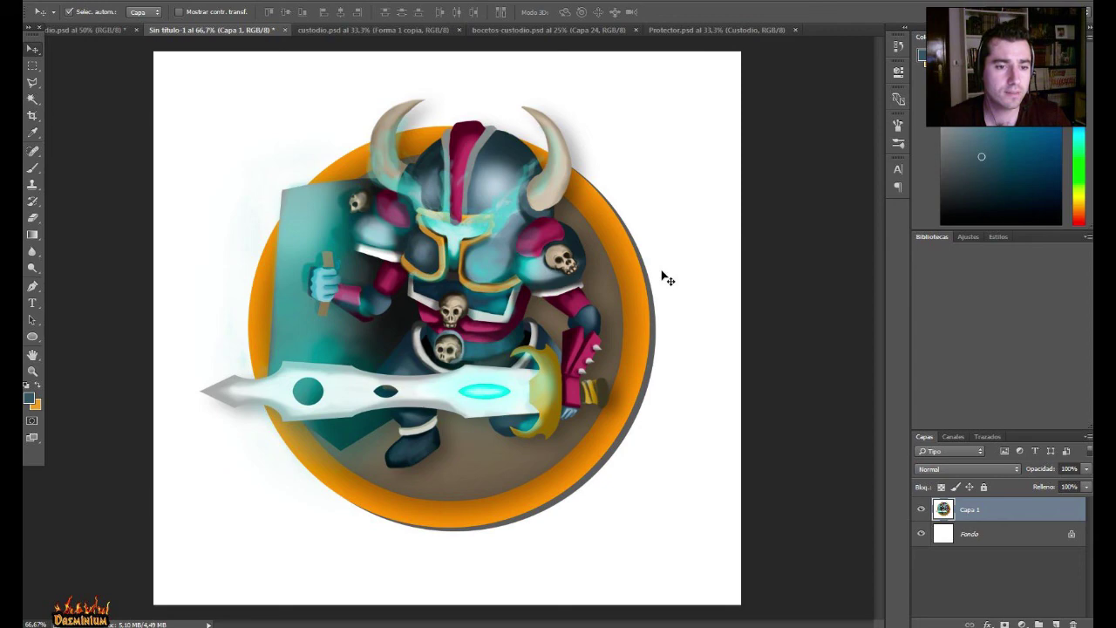
left_click(682, 29)
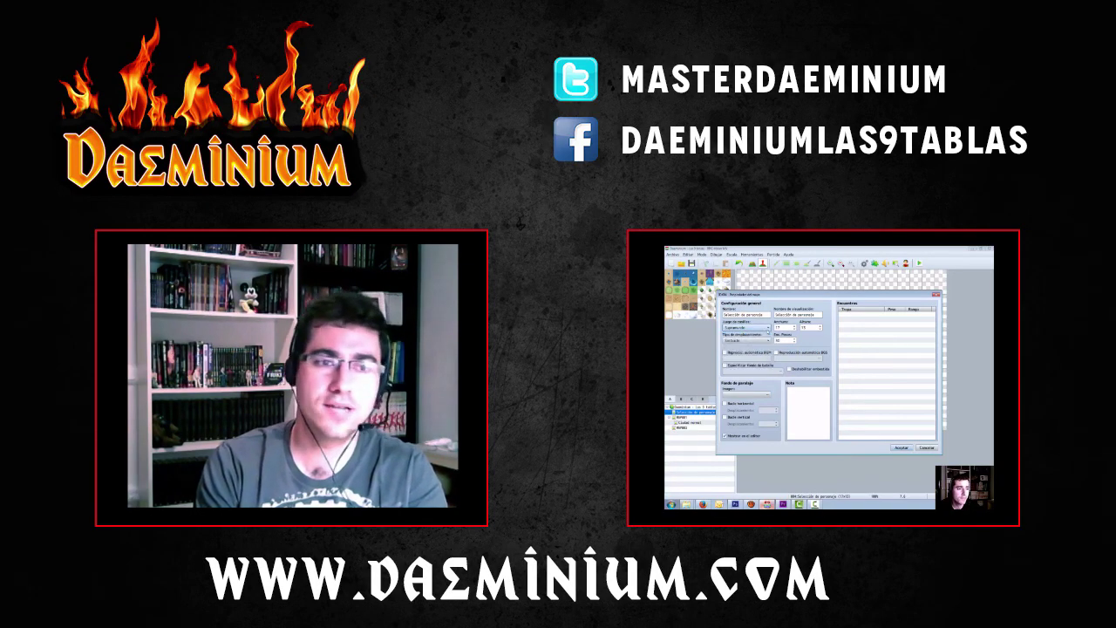
left_click(900, 448)
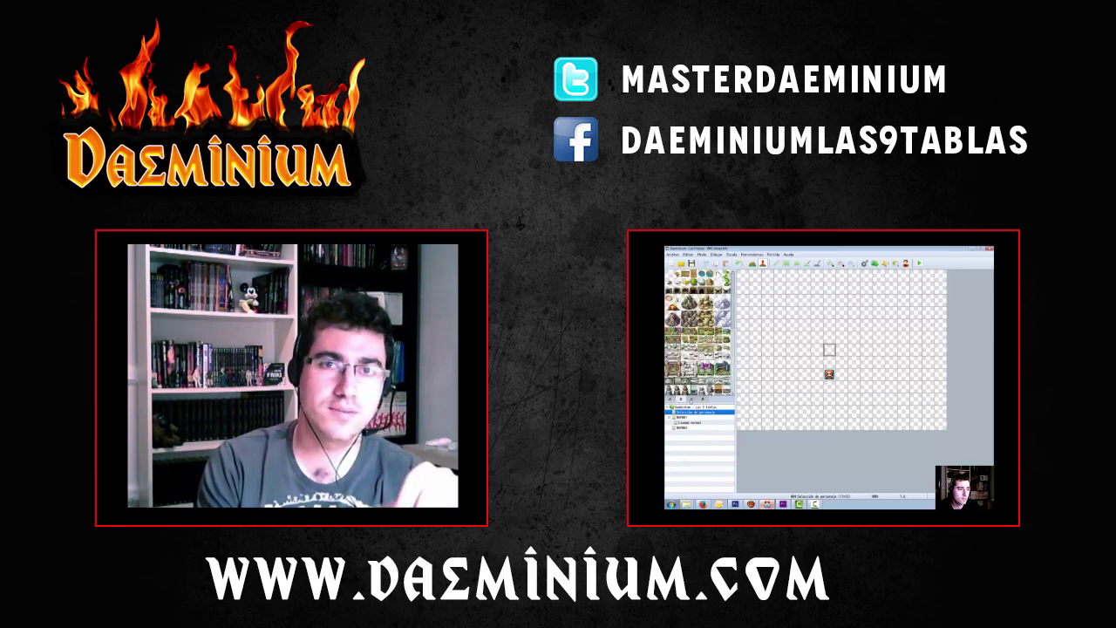
left_click(691, 399)
left_click(703, 398)
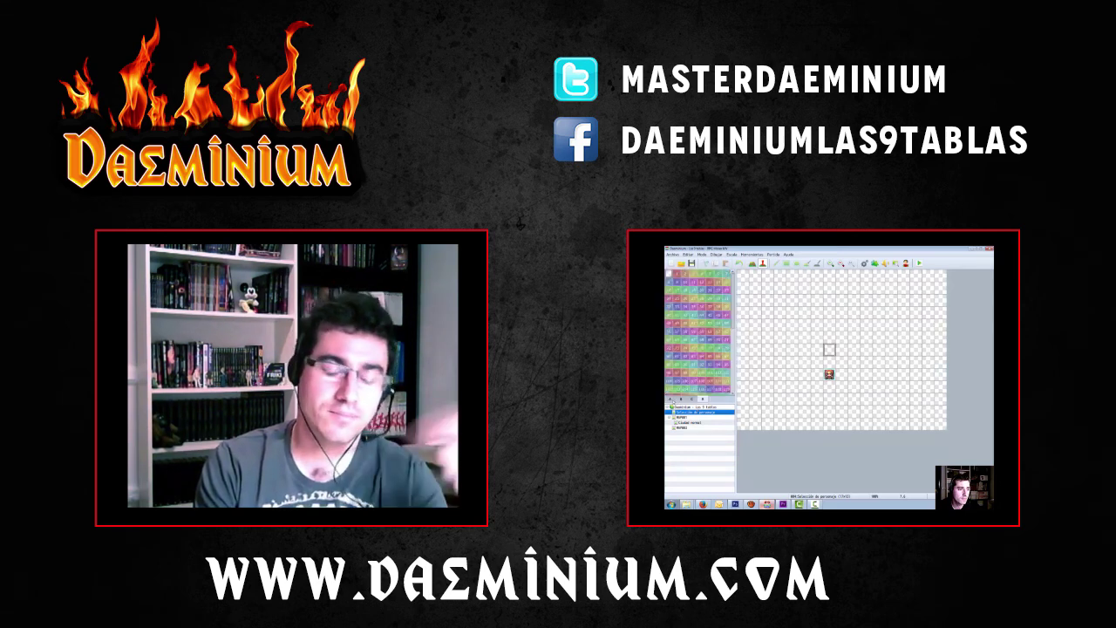
left_click(670, 398)
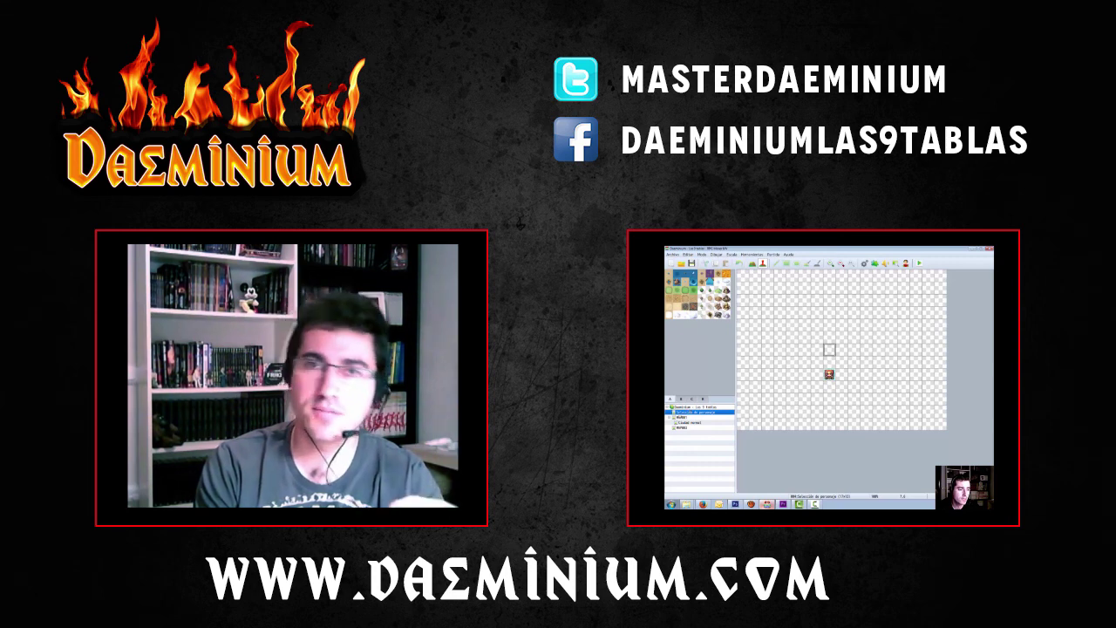
right_click(680, 410)
left_click(689, 413)
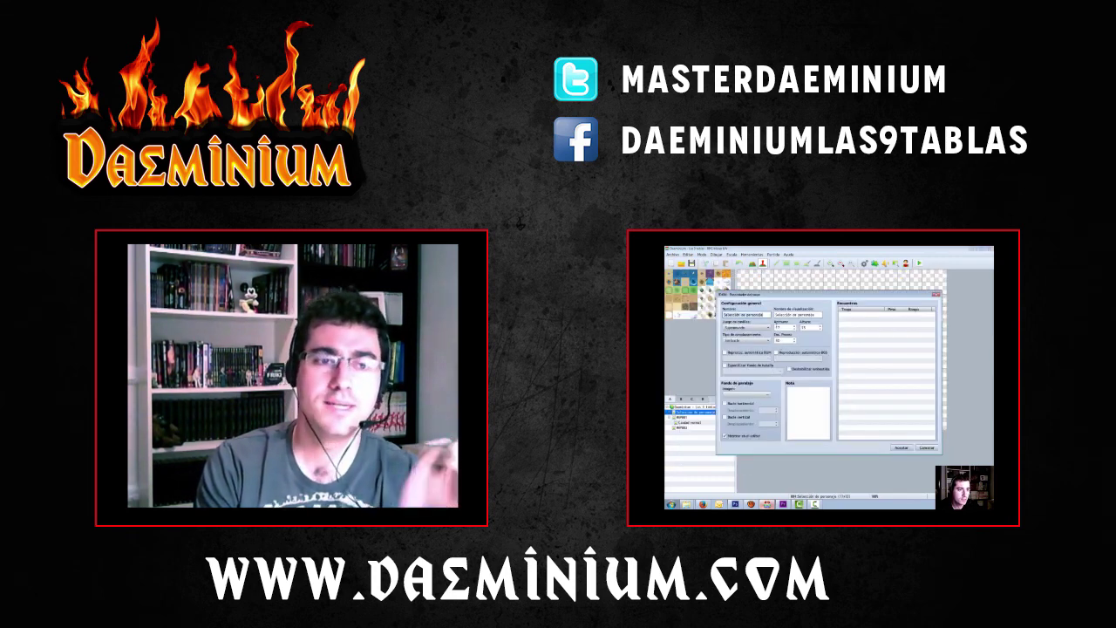
left_click(746, 327)
left_click(742, 345)
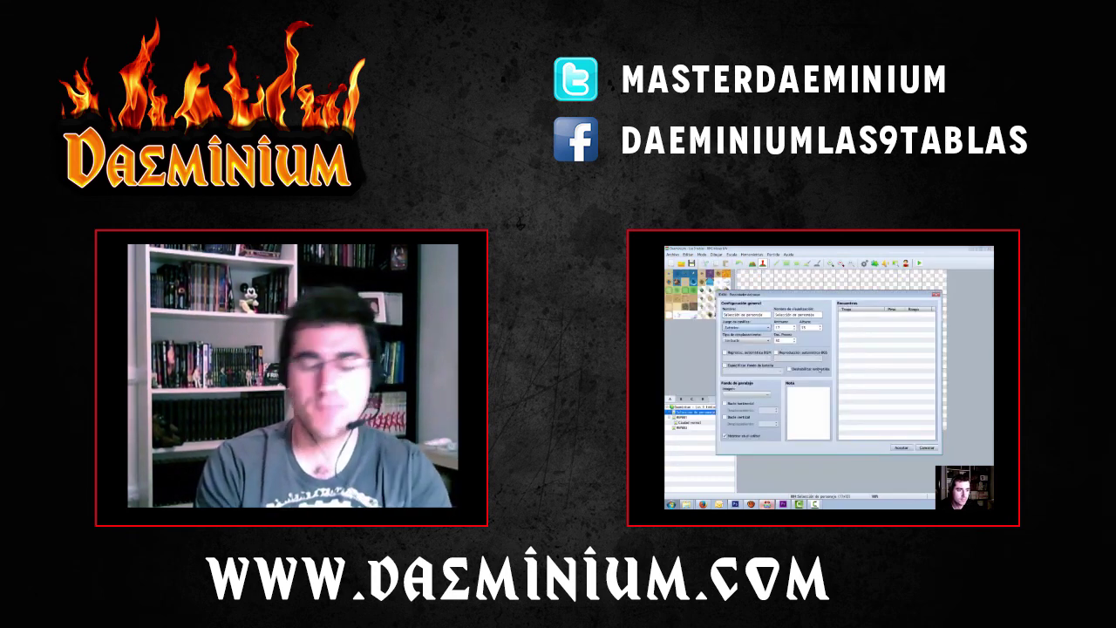
left_click(901, 447)
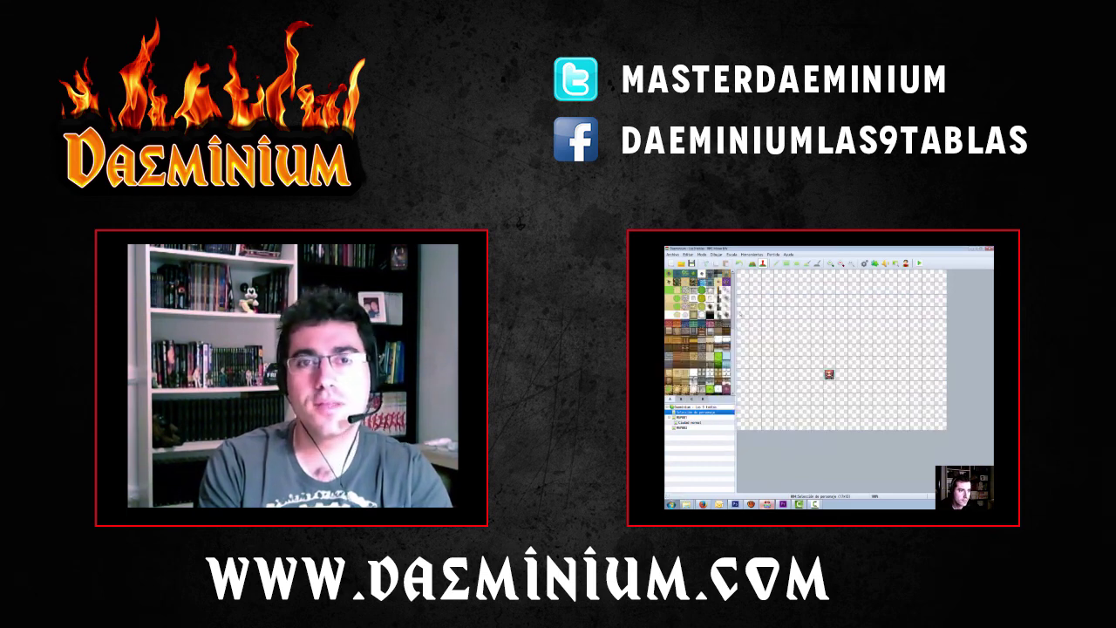
scroll(700, 333, "down", 10)
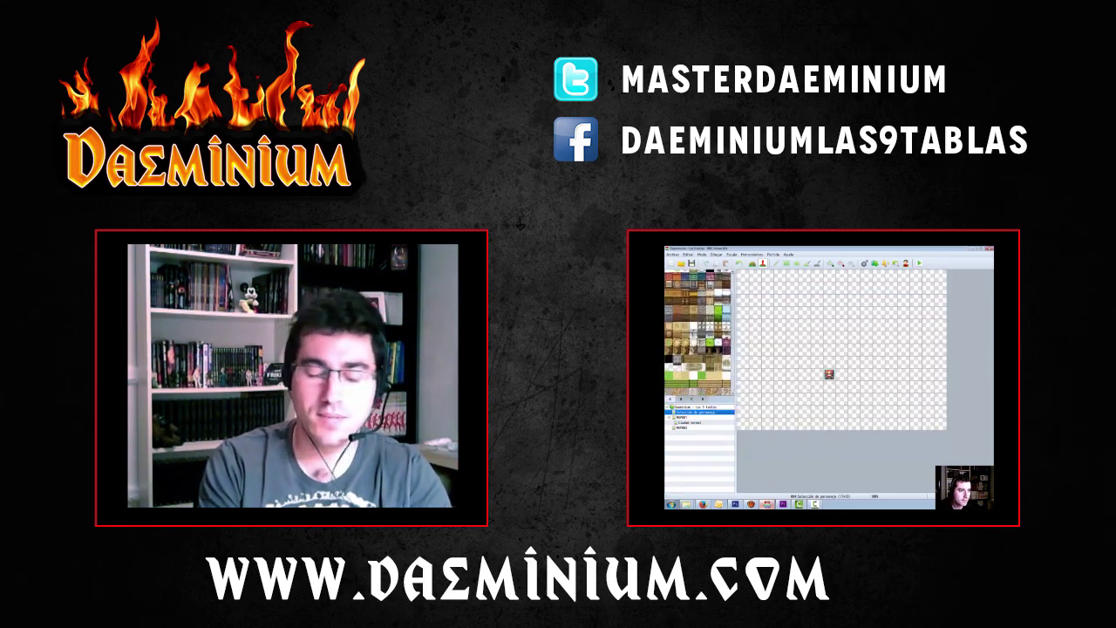
left_click(680, 398)
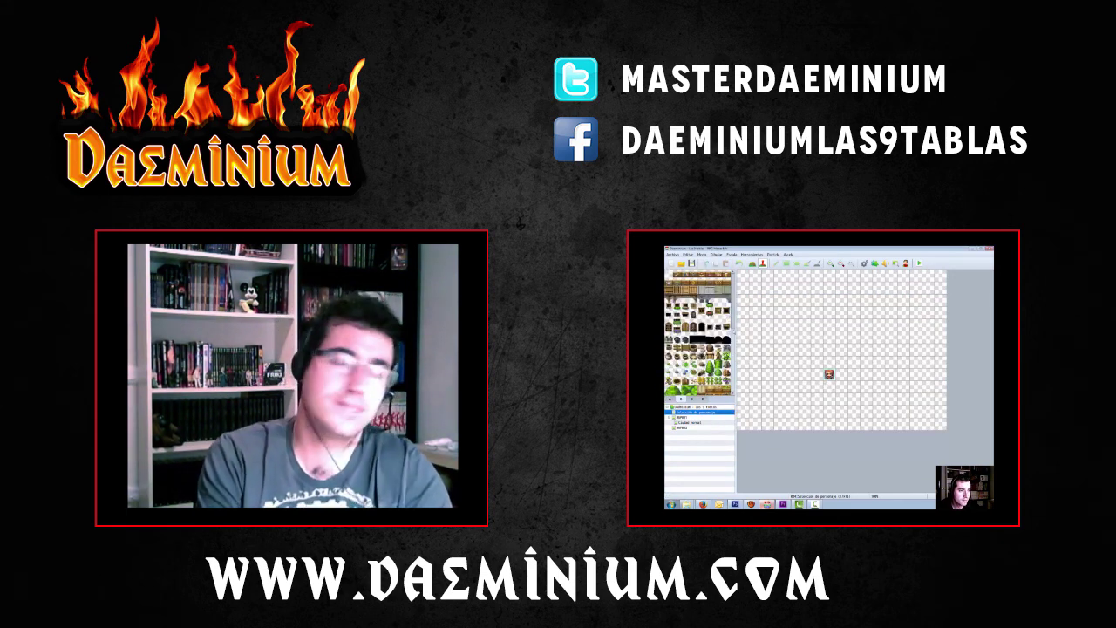